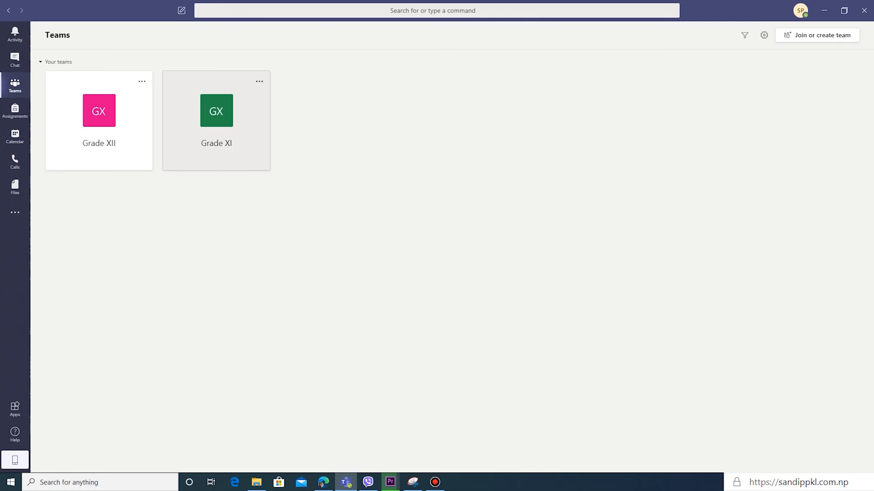
- Open the Grade XI team and start a new channel named English
click(216, 120)
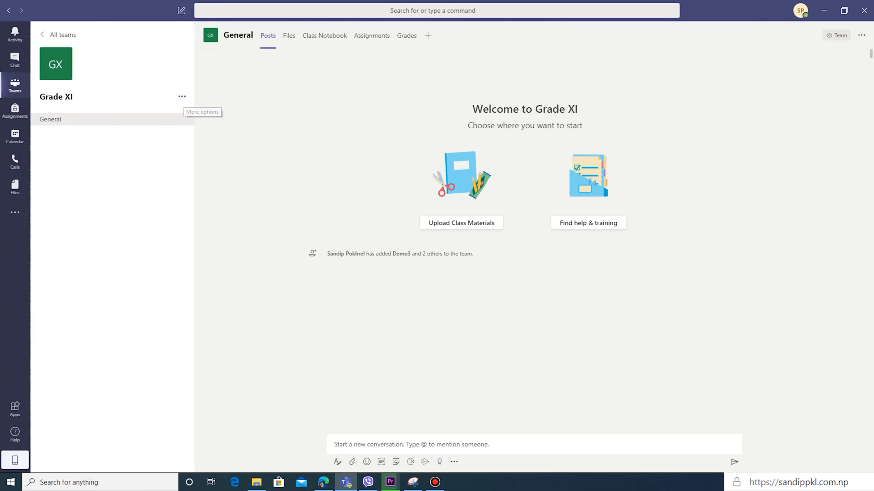
click(182, 97)
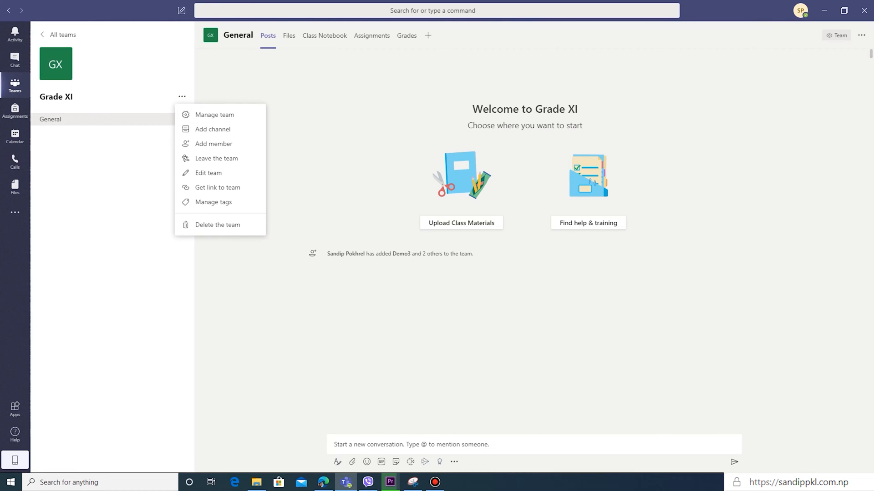
click(213, 129)
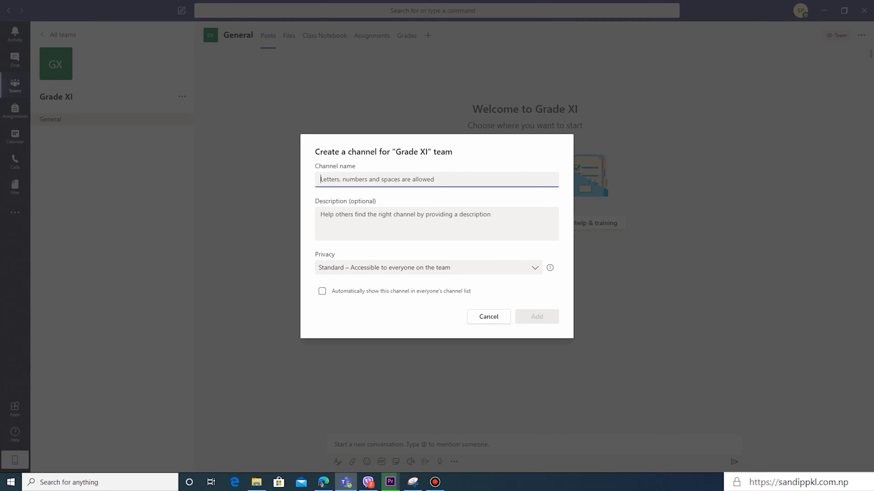
text(Eng)
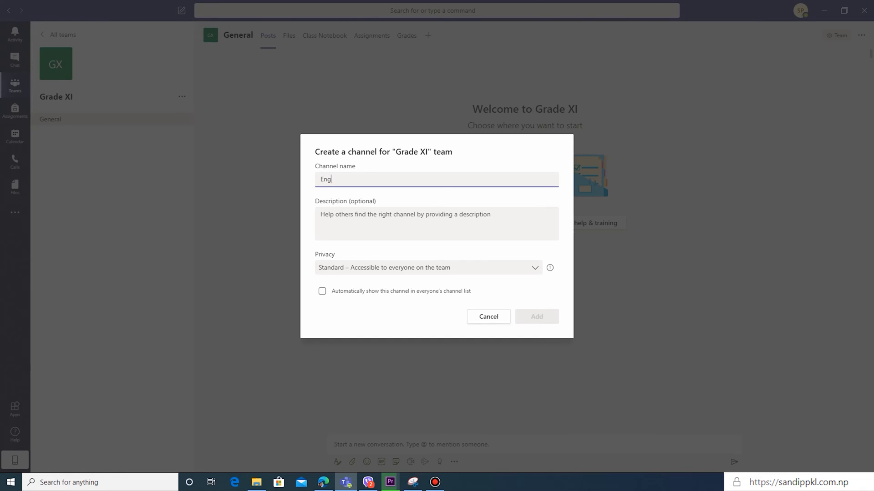
text(lish)
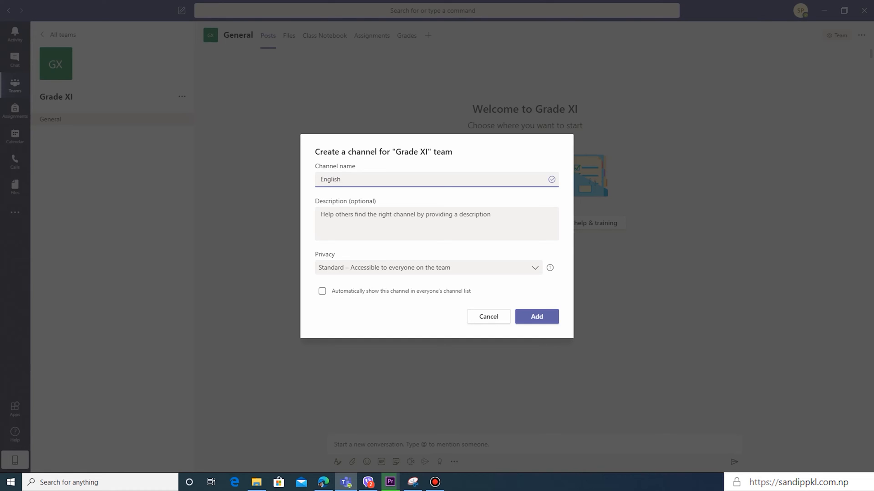
- Set the channel's privacy to Standard, show it automatically in everyone's channel list, and try to add it
key(Tab)
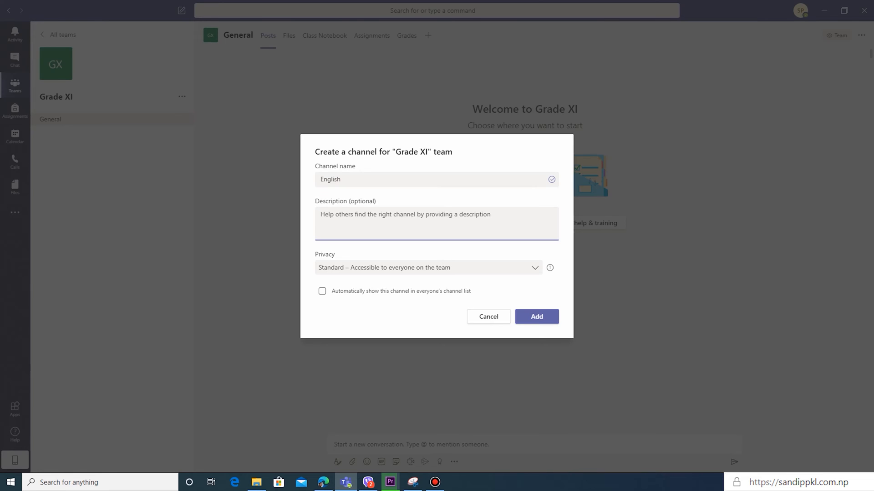
key(Tab)
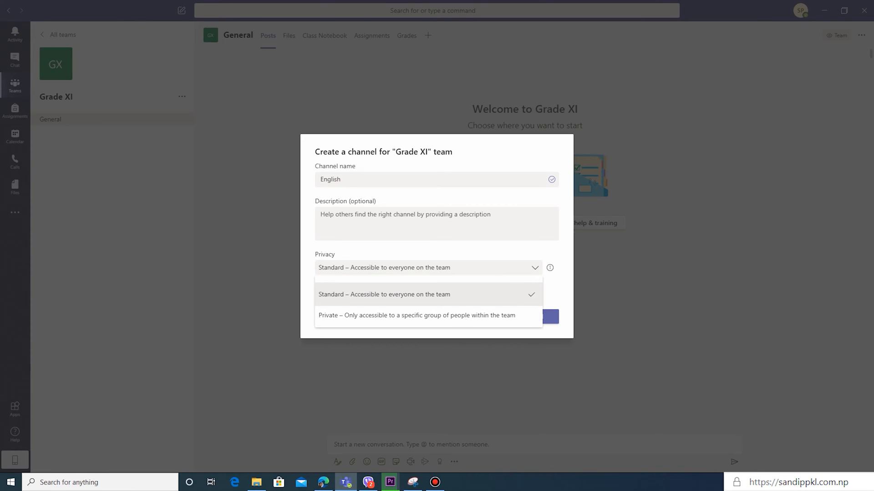
key(Escape)
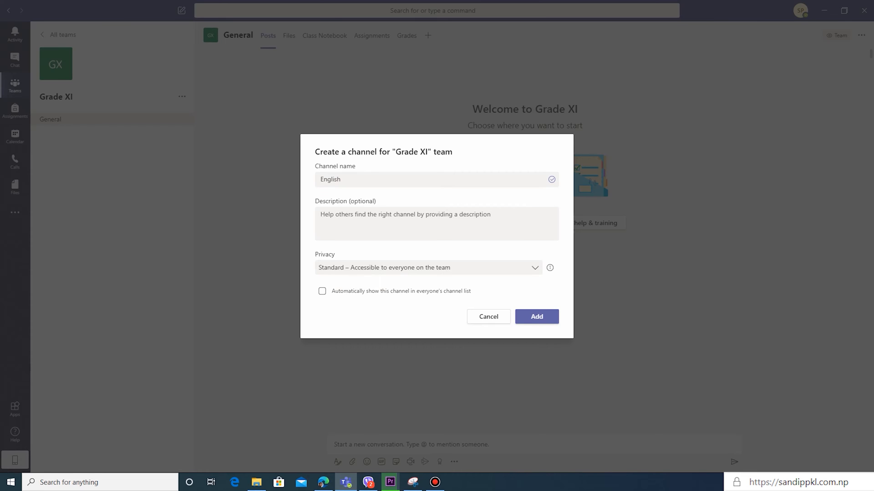
click(429, 268)
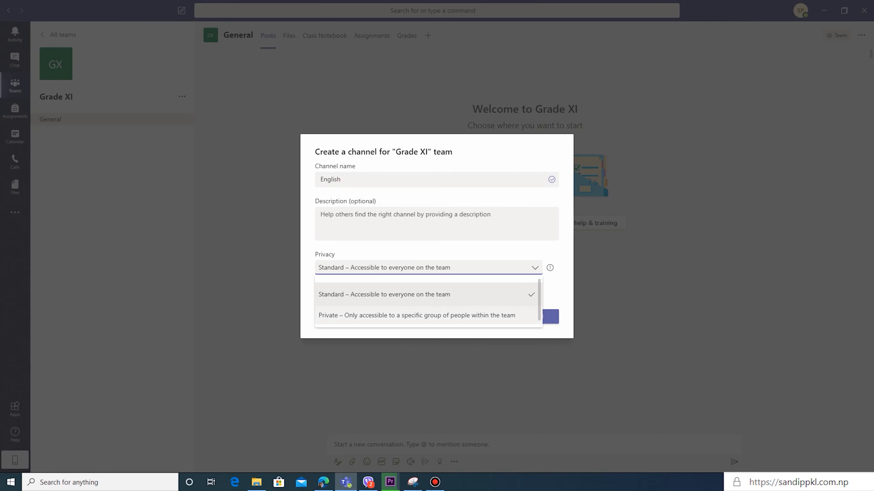
click(428, 295)
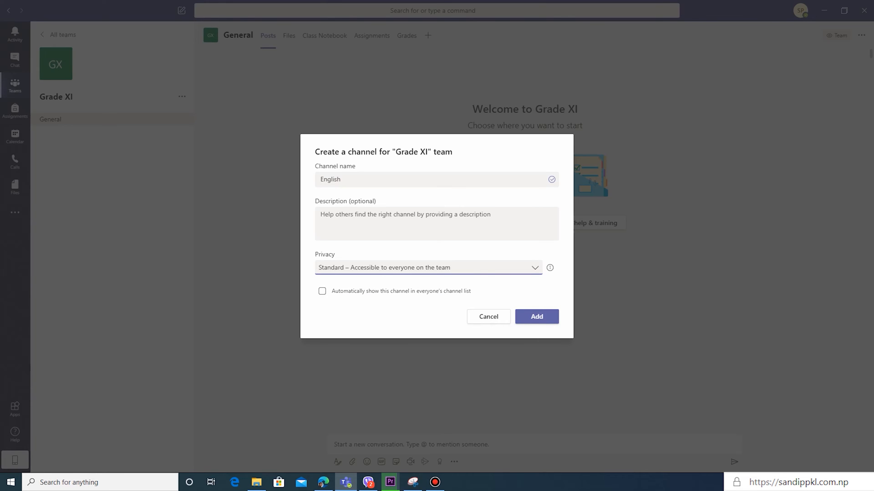
click(323, 291)
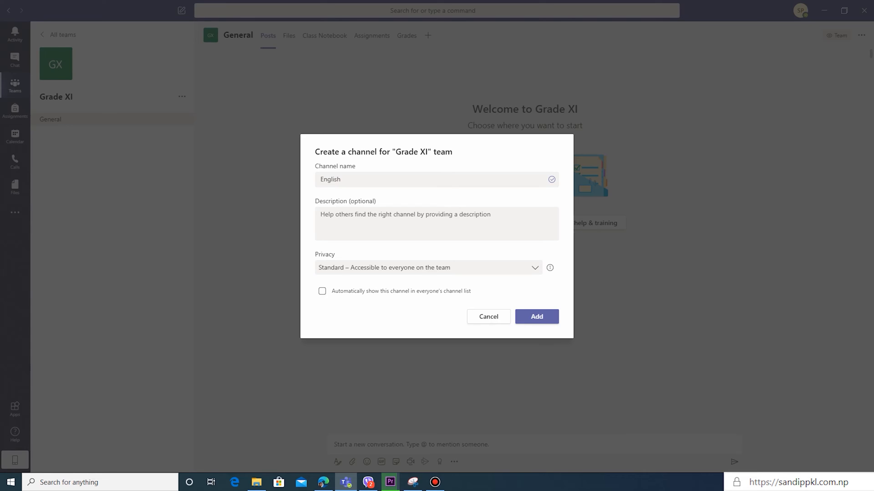
click(322, 291)
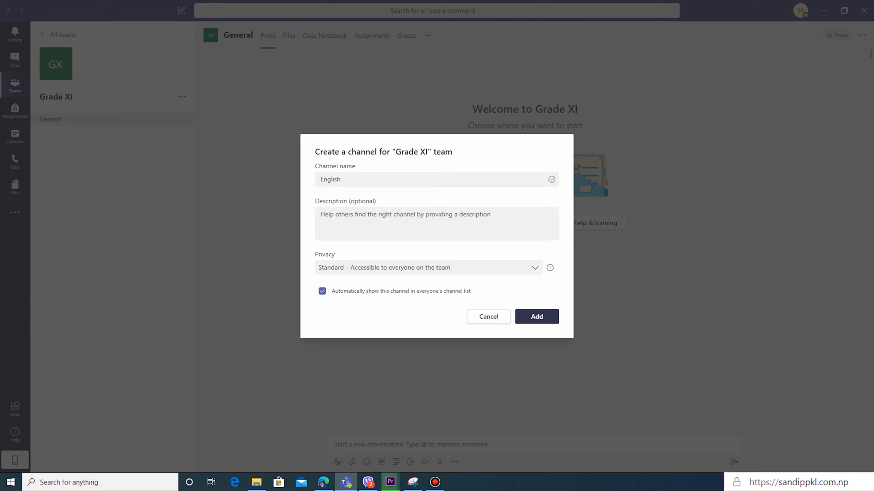
click(537, 317)
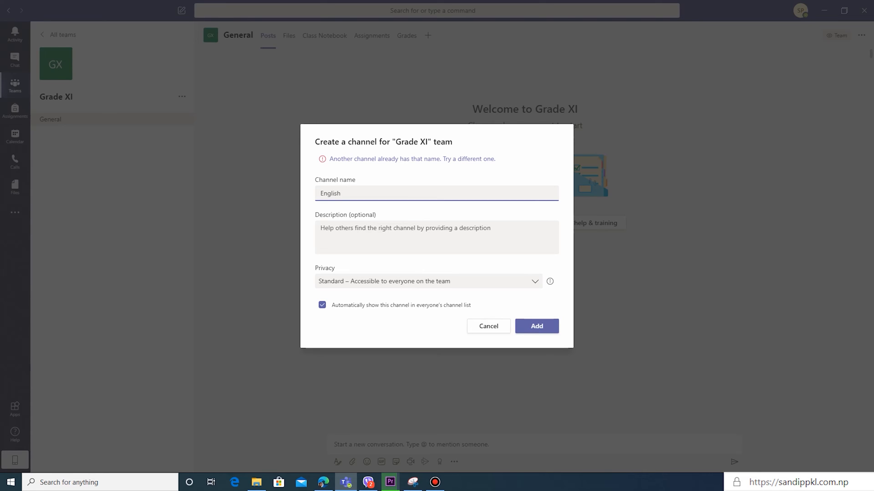
- Change the channel name to English 1 and create it, checking the General and English 1 channels
text(11)
key(BackSpace)
key(BackSpace)
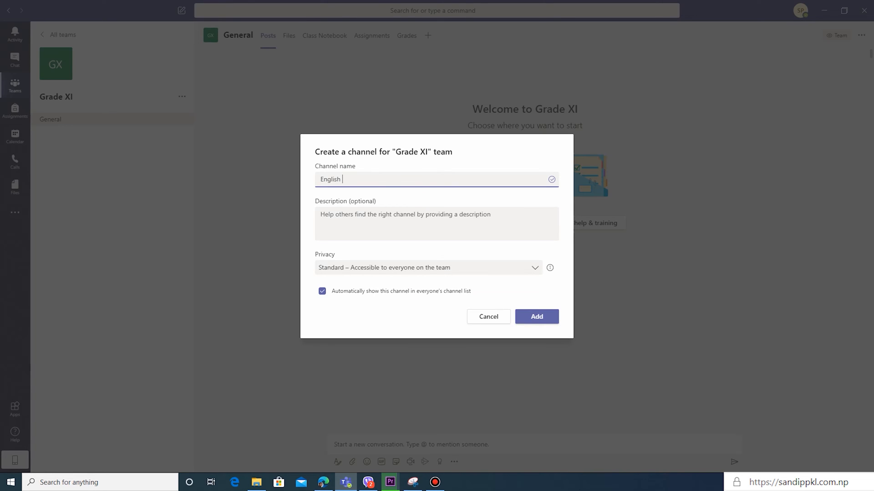
text(1)
key(Return)
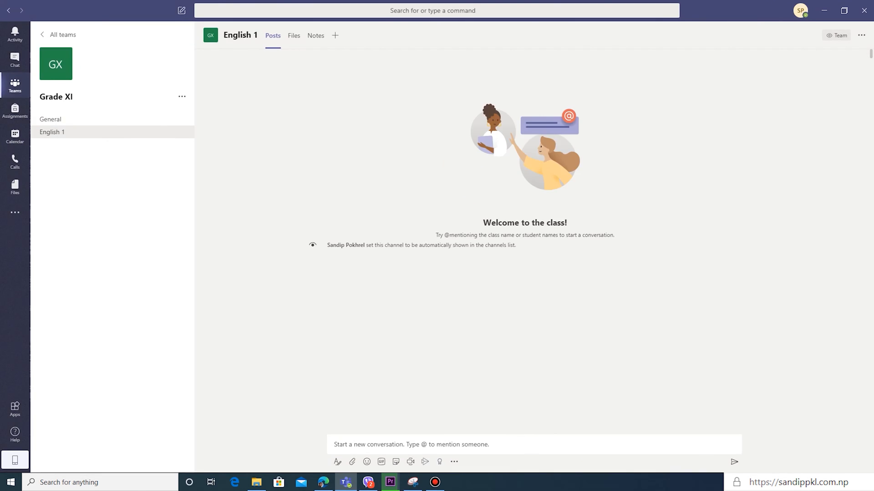
click(59, 119)
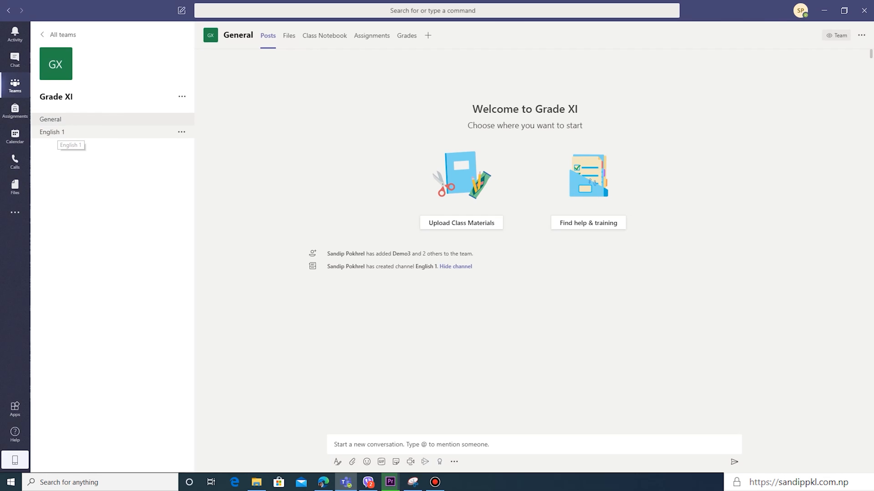
click(71, 132)
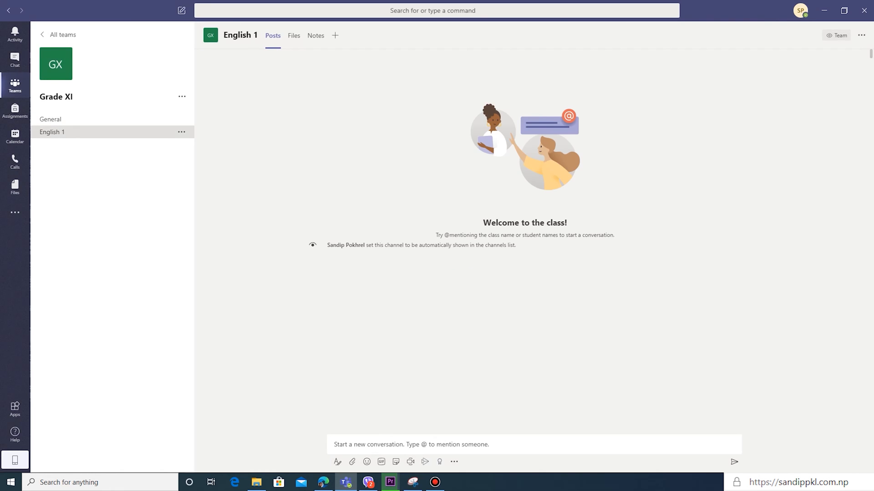
- Create a channel named Physics in the Grade XI team with Private access, leaving the description empty
click(182, 97)
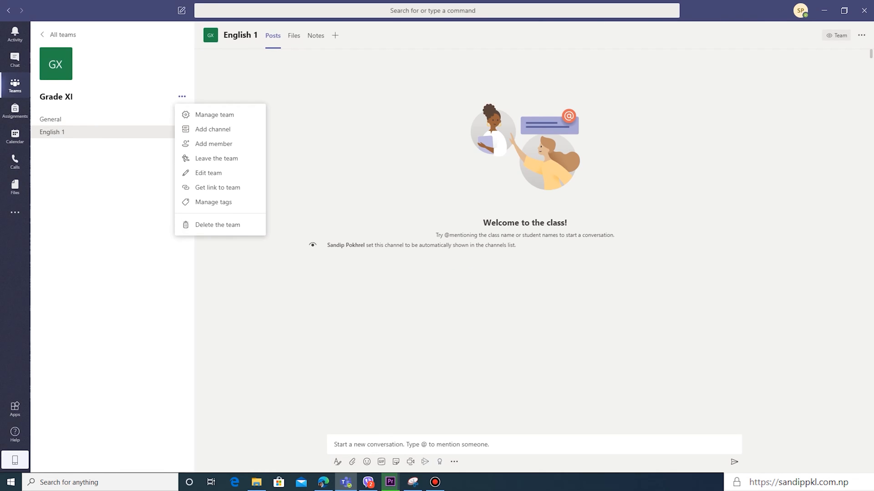
click(212, 129)
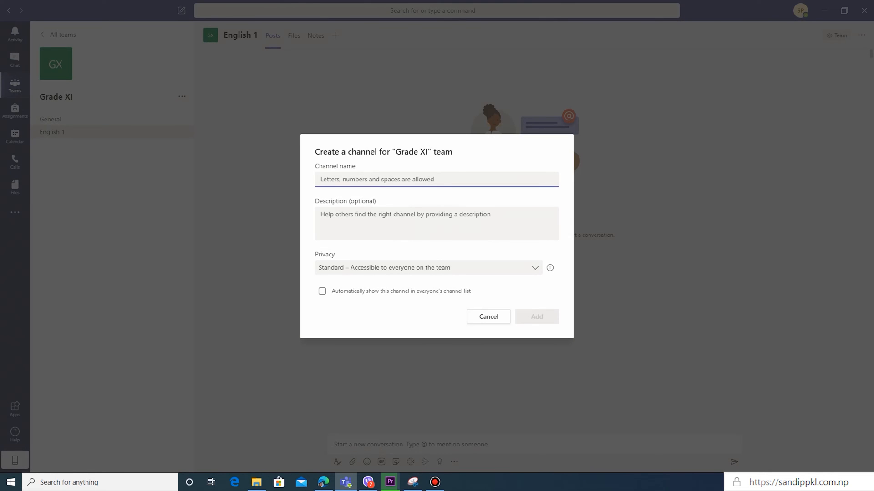
text(Phy)
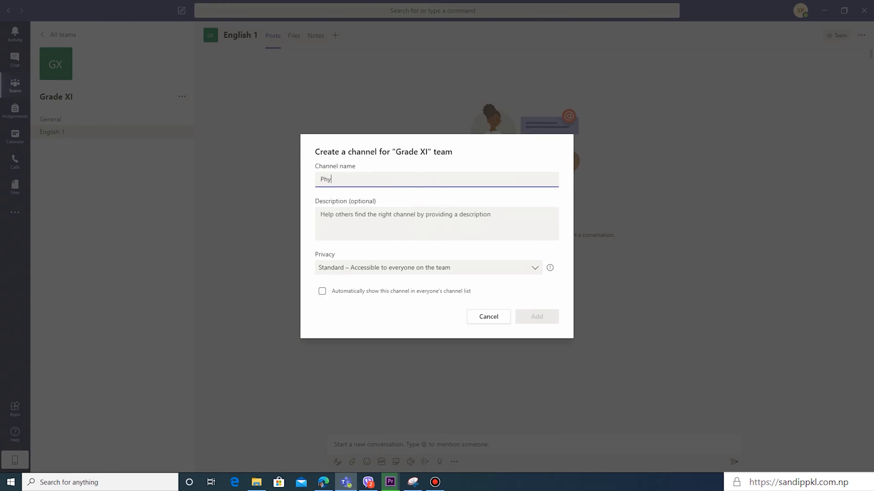
text(sics)
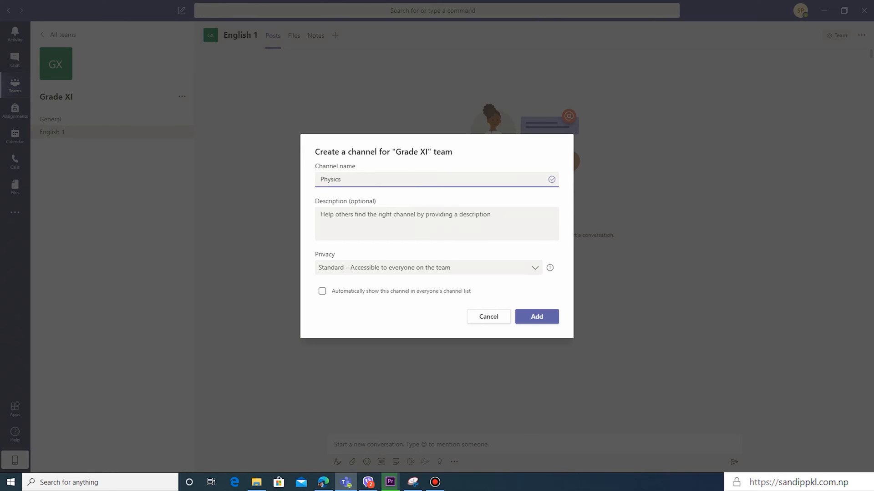
click(322, 215)
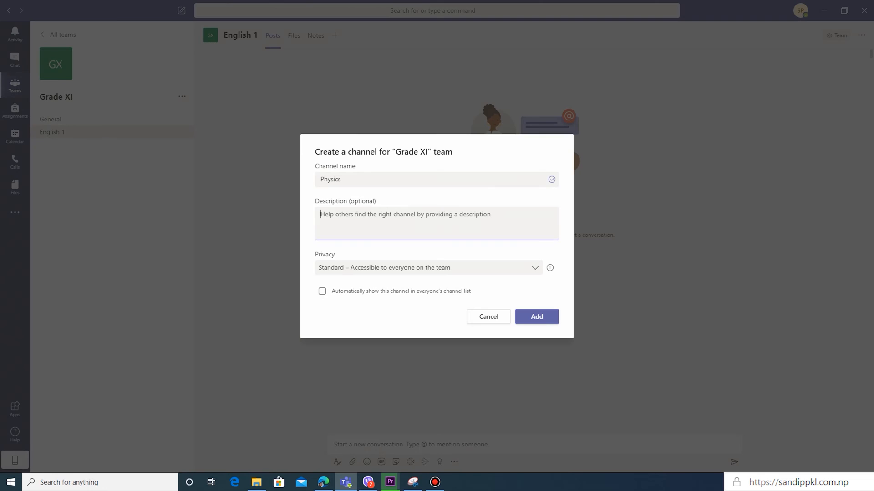
key(Tab)
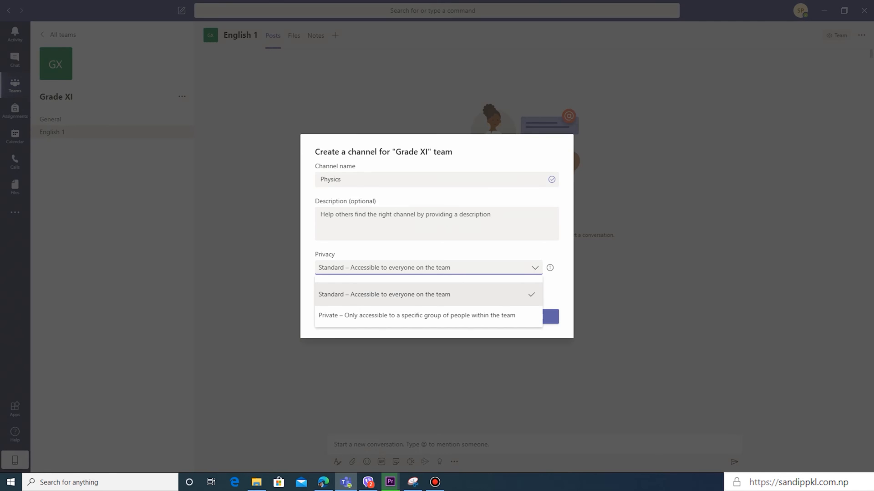
click(416, 315)
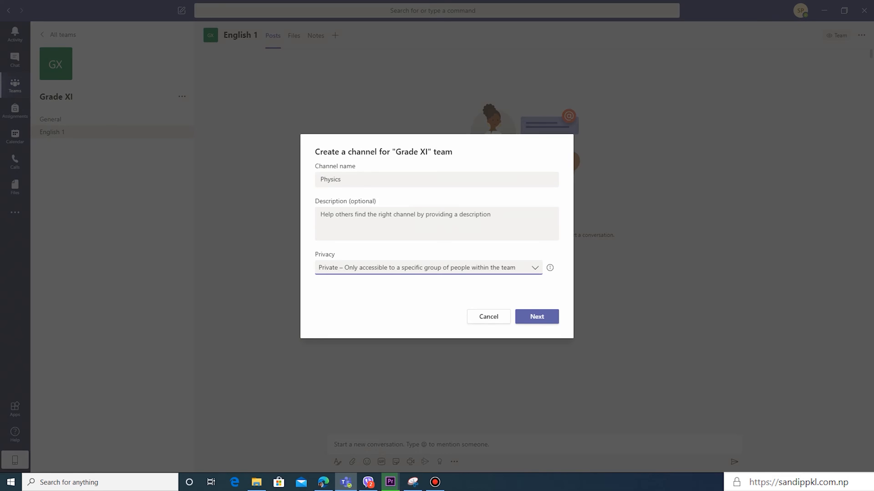
click(537, 318)
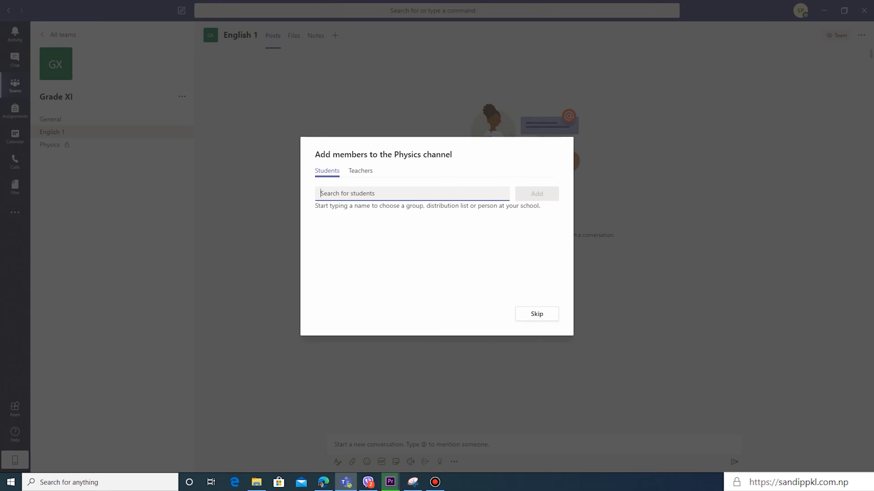
- Add the students Demo1, Demo2 and Demo3 as members of the Physics channel
text(demo)
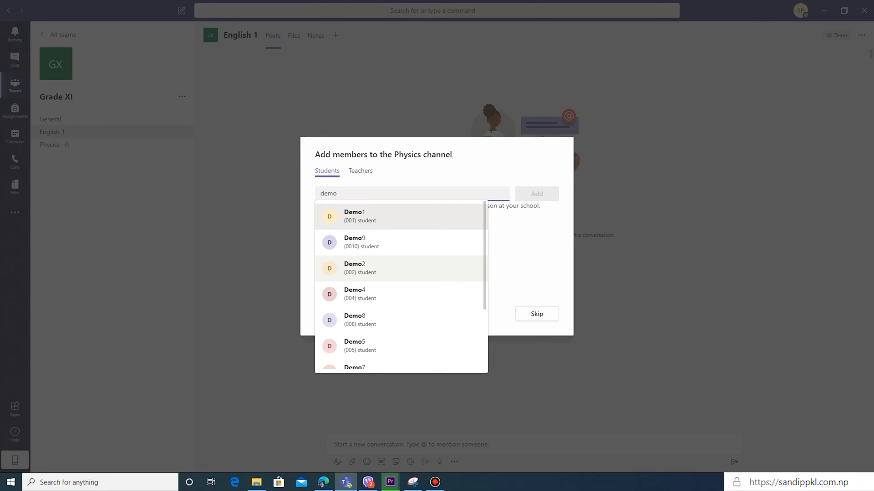
key(Return)
text(demo2)
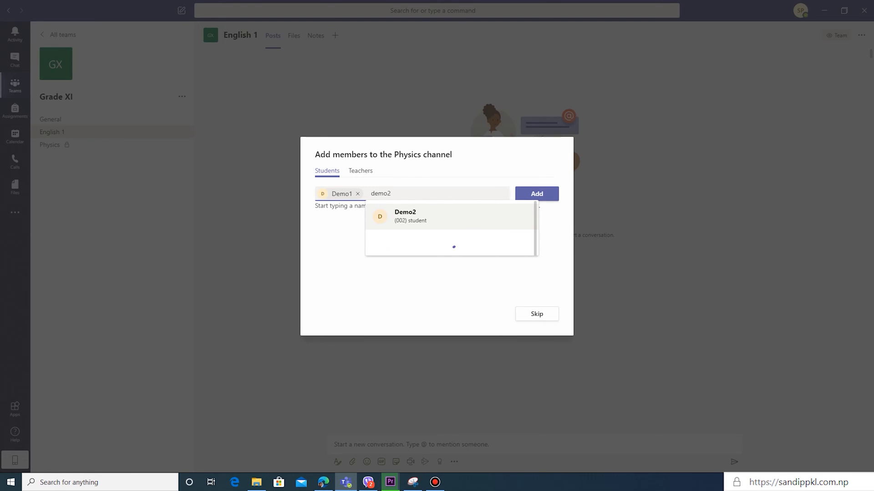
key(Return)
text(demo3)
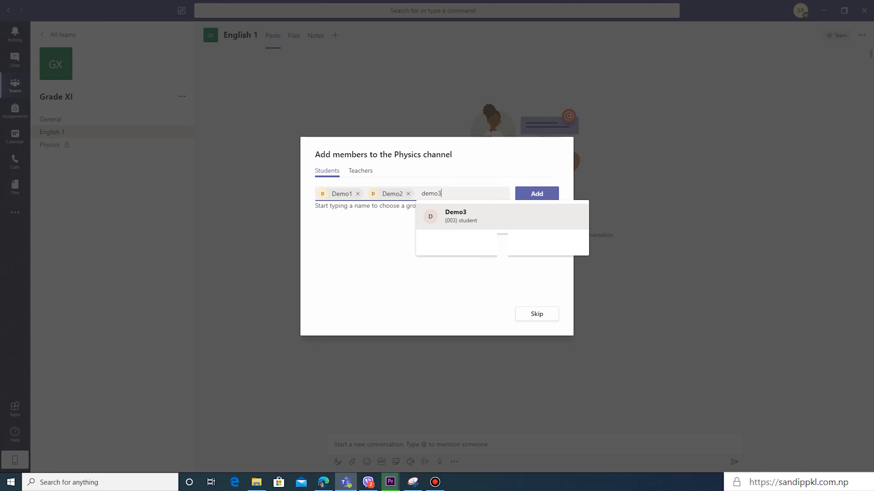
key(Return)
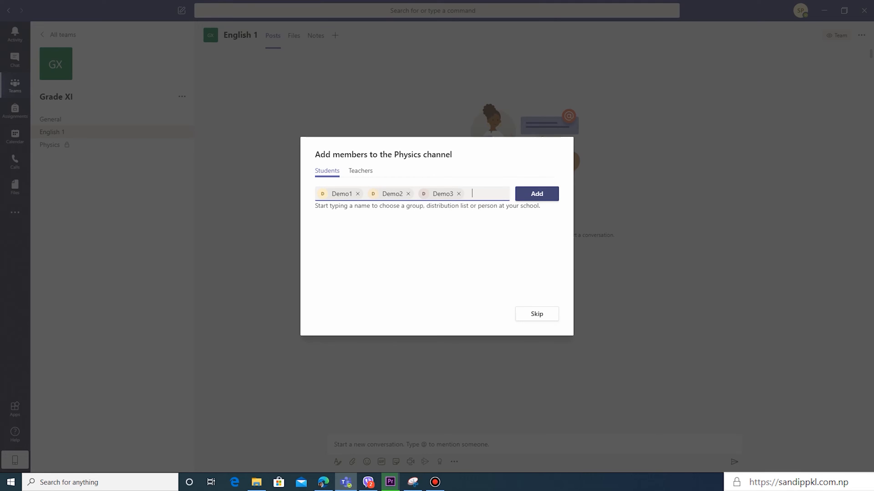
click(536, 194)
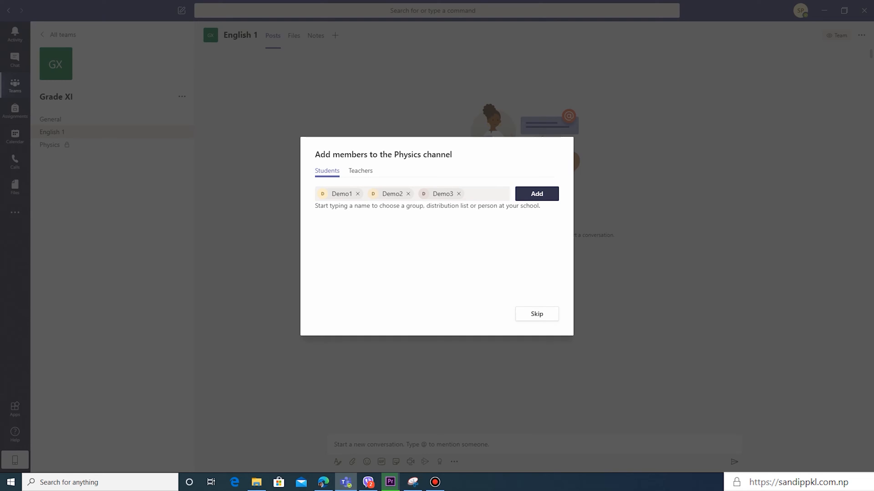
click(537, 194)
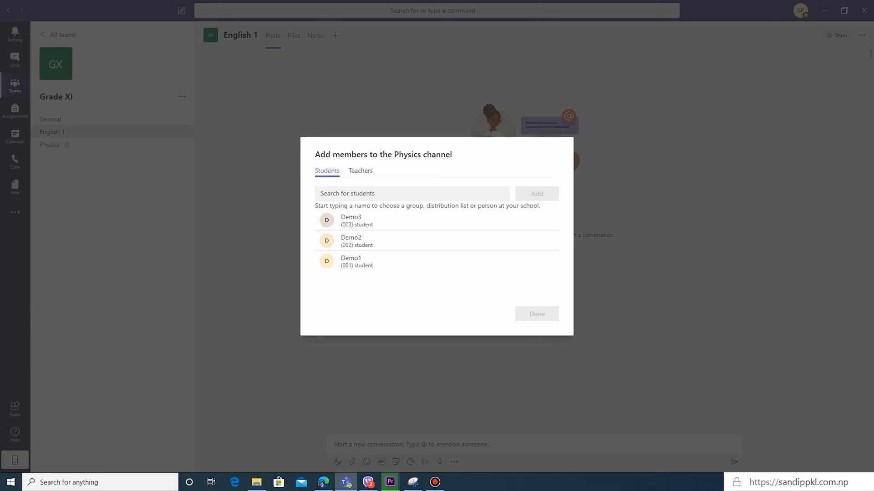
- Add Teacher1 as a teacher of the Physics channel and finish adding members
click(360, 171)
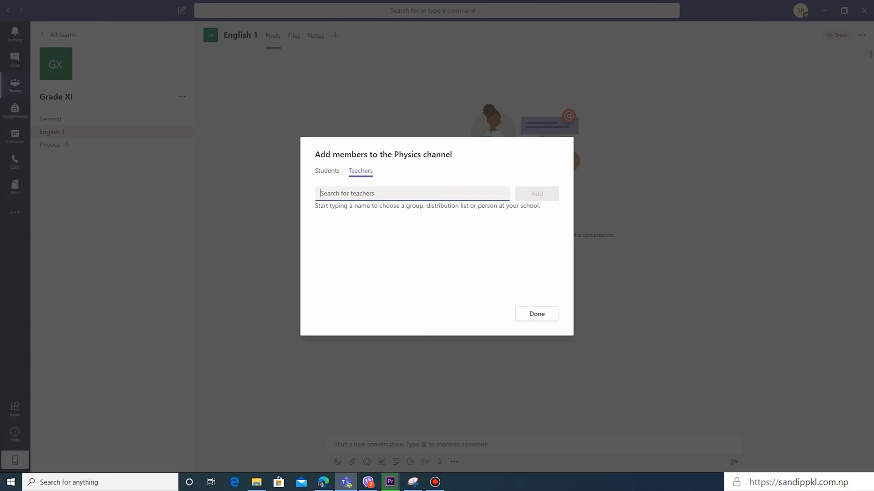
text(teach)
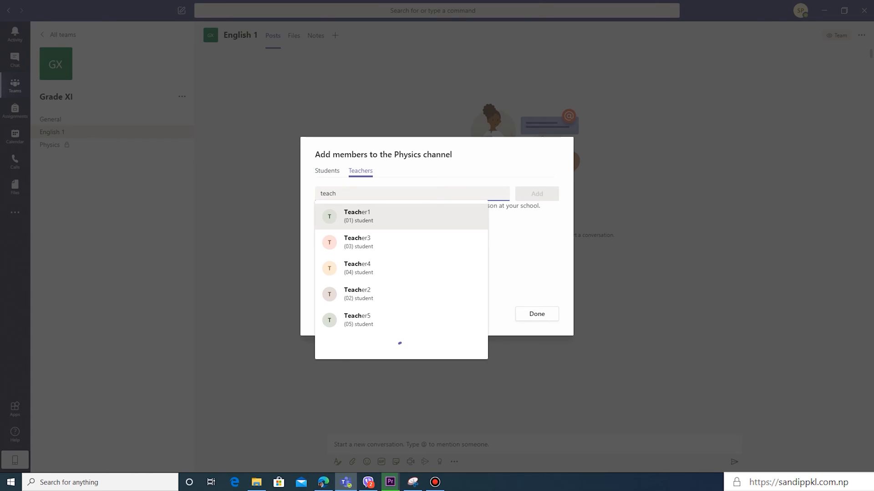
key(Return)
key(Tab)
key(Return)
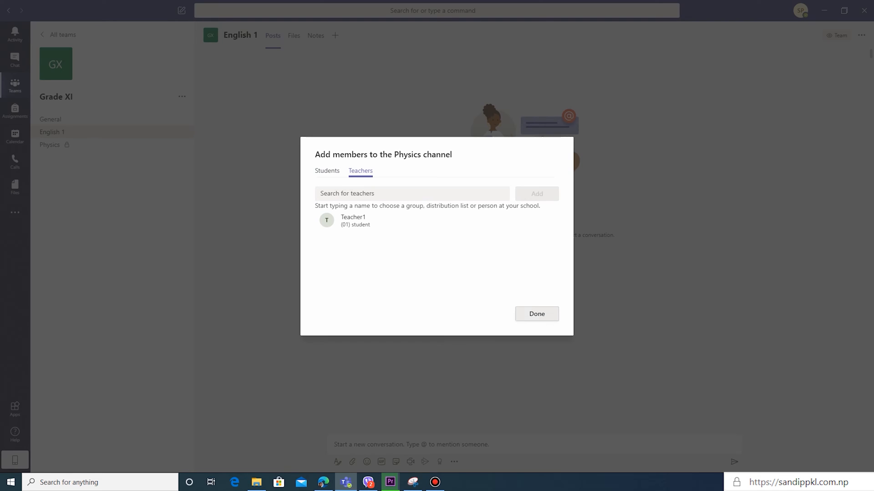
click(537, 314)
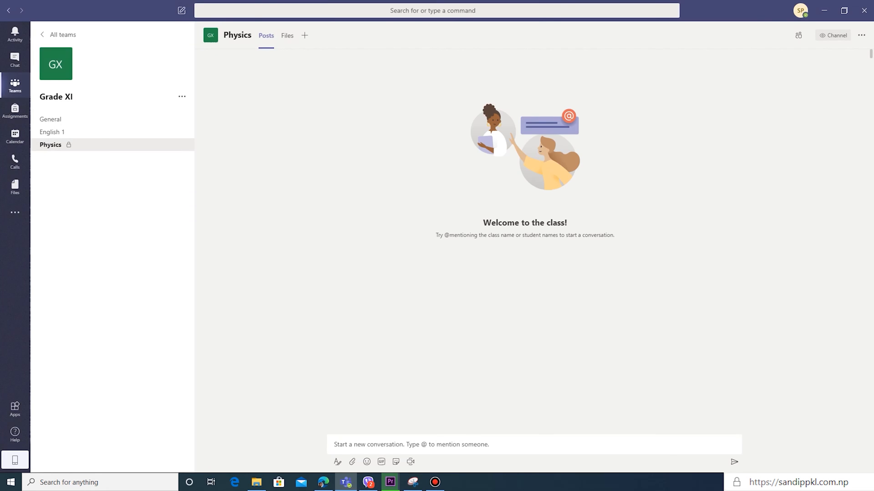